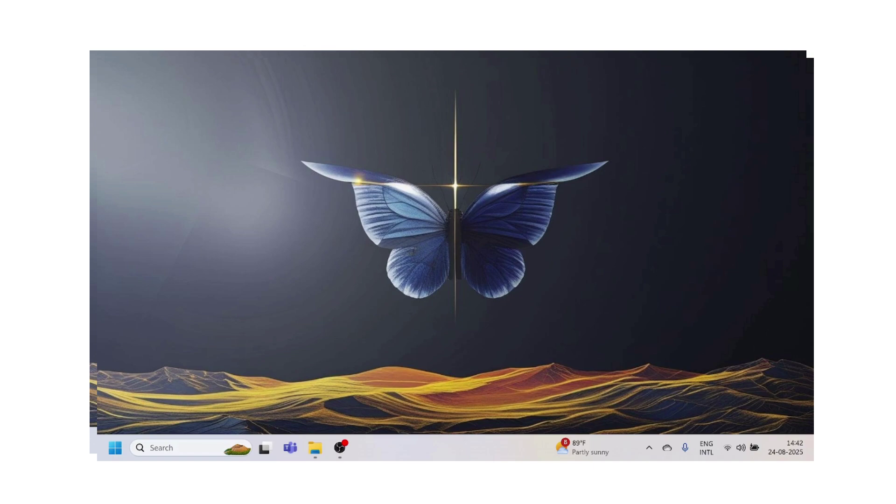
Open Task Manager, inspect the resource use of the running apps, and view the CPU performance graph
right_click(401, 442)
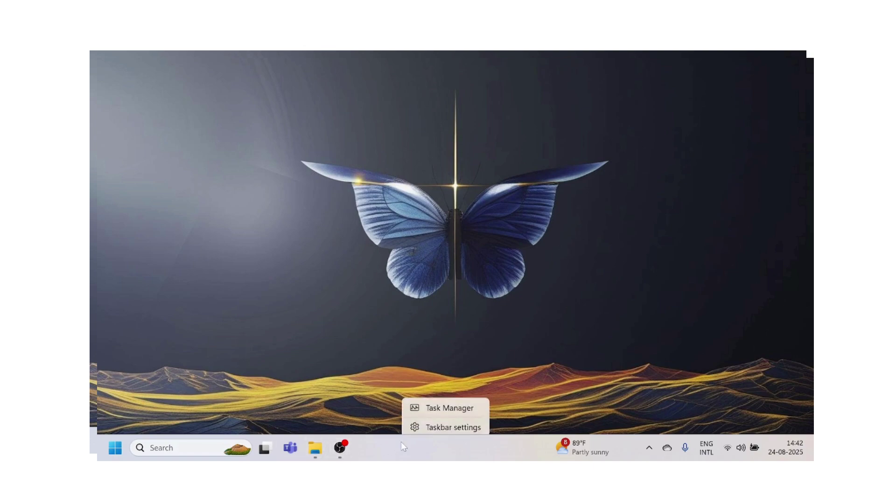
click(438, 406)
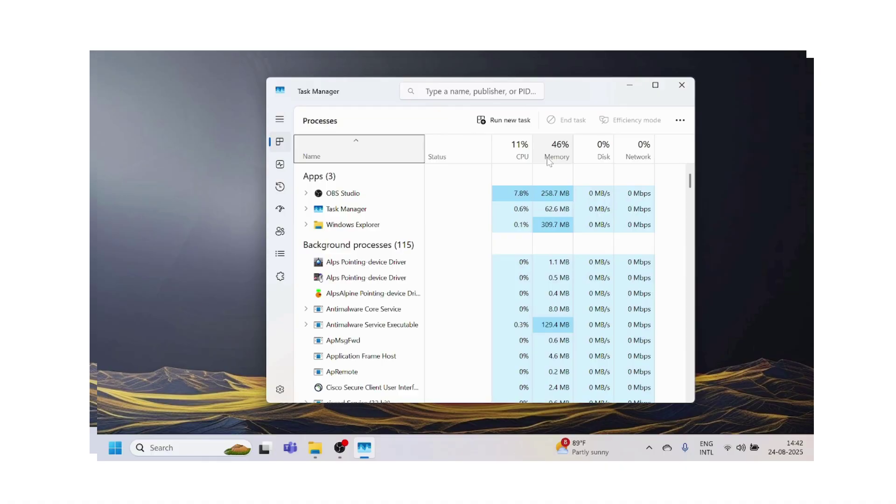
right_click(346, 198)
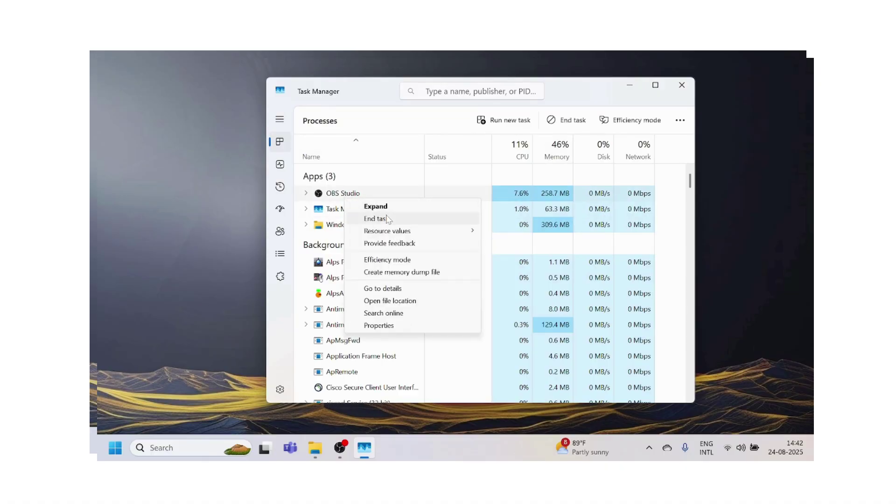
click(332, 210)
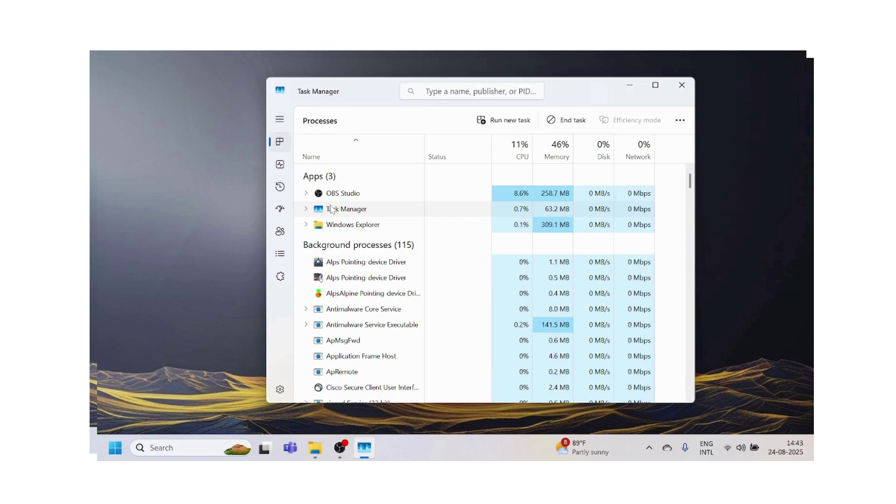
click(286, 171)
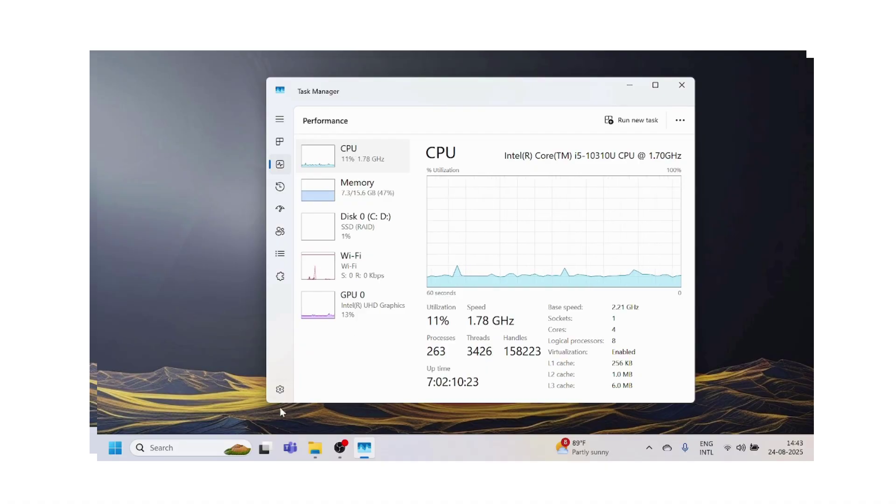
Open Control Panel, search it for "powe" and go to Power Options
click(213, 452)
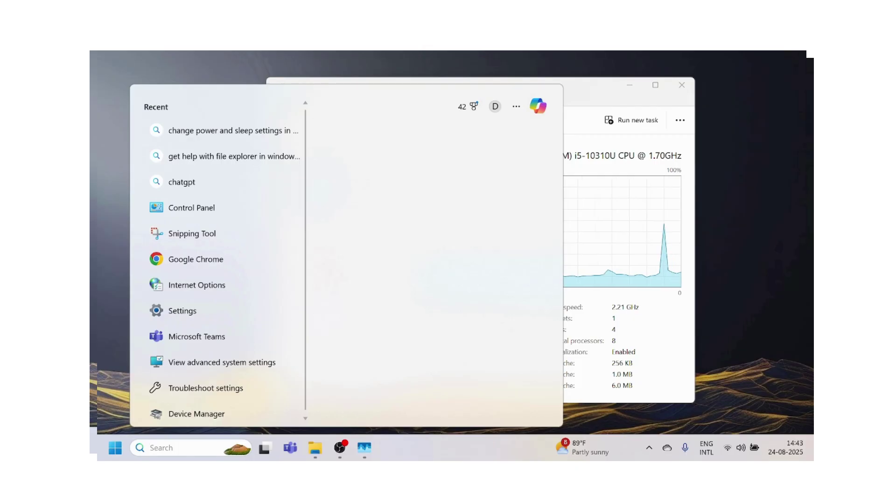
text(cont)
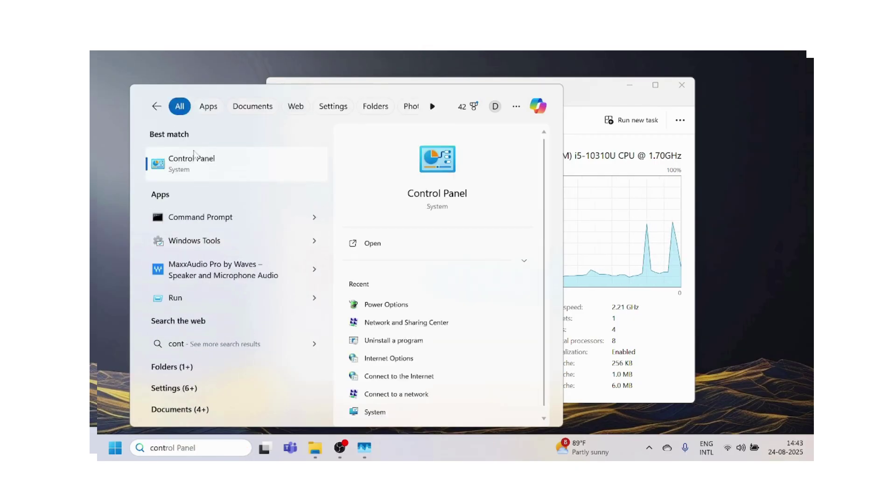
click(194, 158)
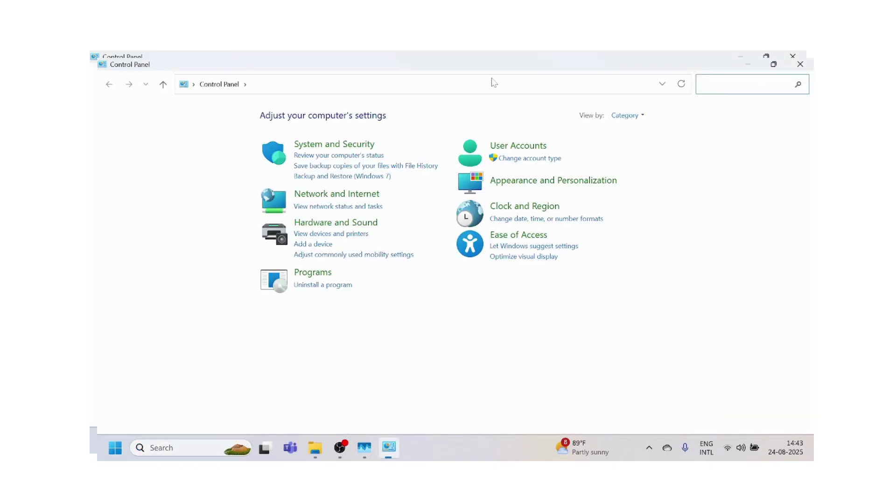
text(powe)
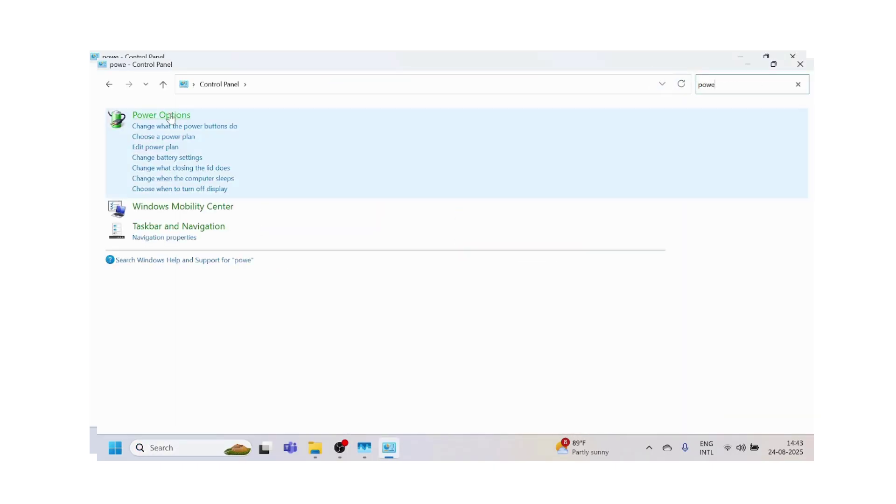
click(171, 119)
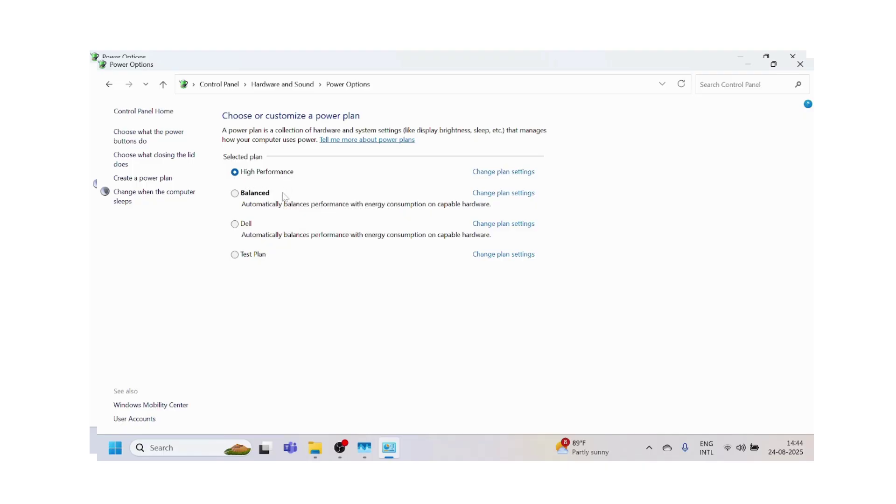
Switch the active power plan between Dell and High Performance, ending on High Performance
click(234, 225)
click(234, 173)
click(235, 224)
click(235, 172)
Create a power plan named "Low Plan" based on Balanced, accepting the offered display and sleep timeouts
click(157, 179)
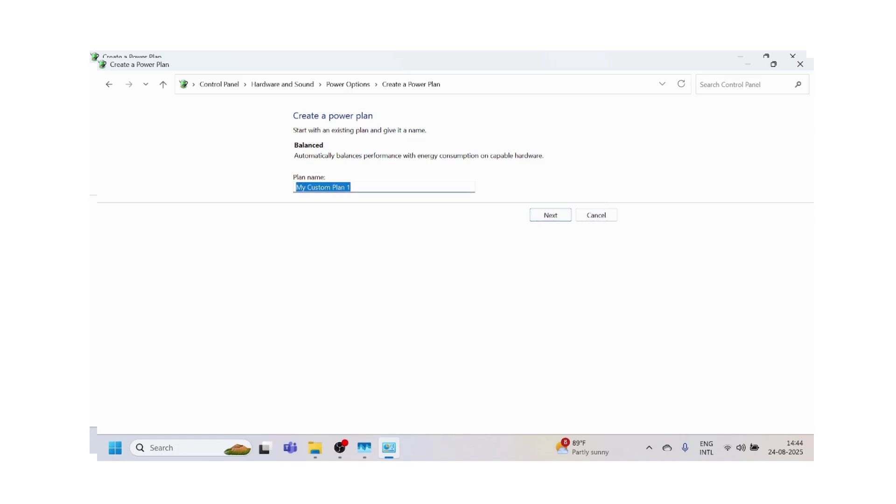
text(Low Po)
key(BackSpace)
key(BackSpace)
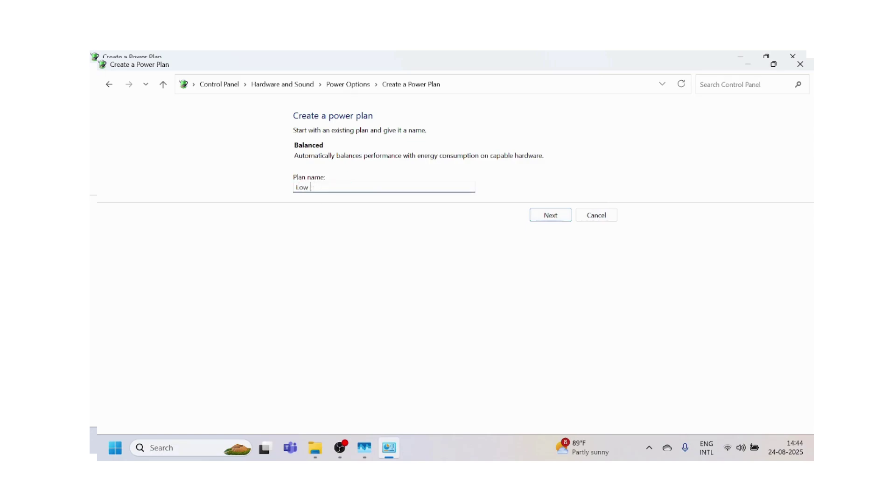
text(Pow)
key(BackSpace)
key(BackSpace)
text(lan)
click(548, 216)
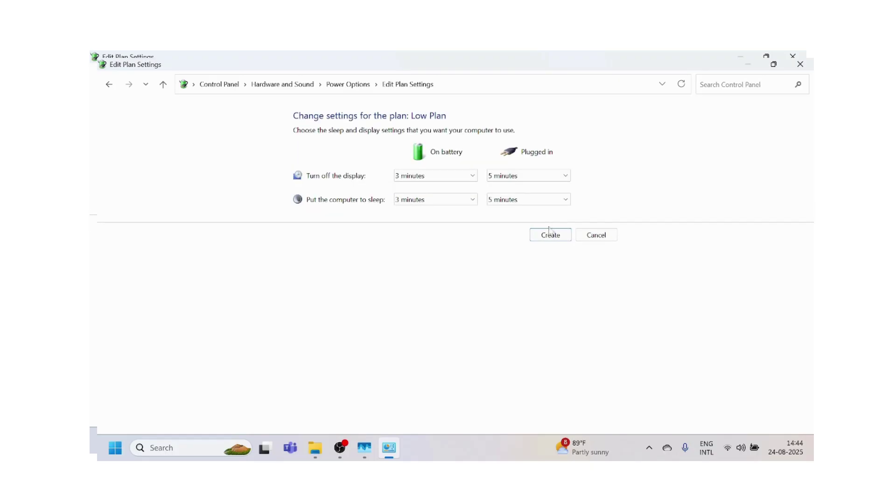
click(549, 233)
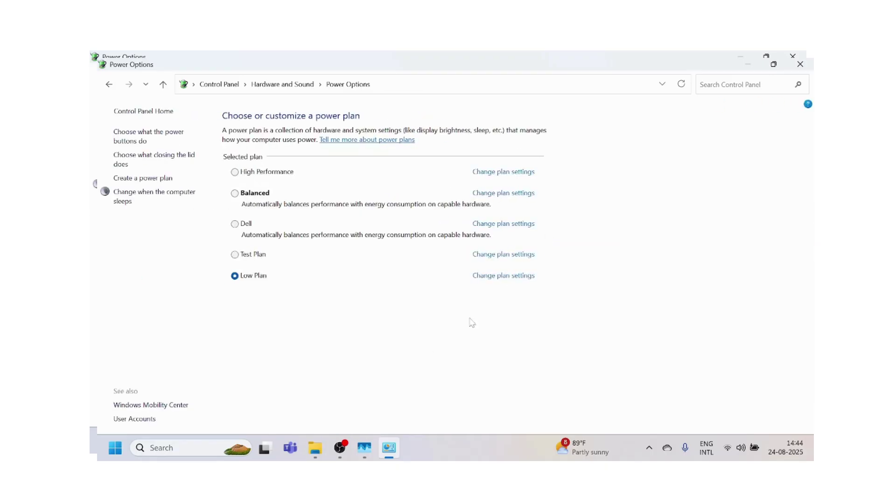
Open the advanced power settings of Low Plan and expand the minimum processor state under Processor power management
click(511, 276)
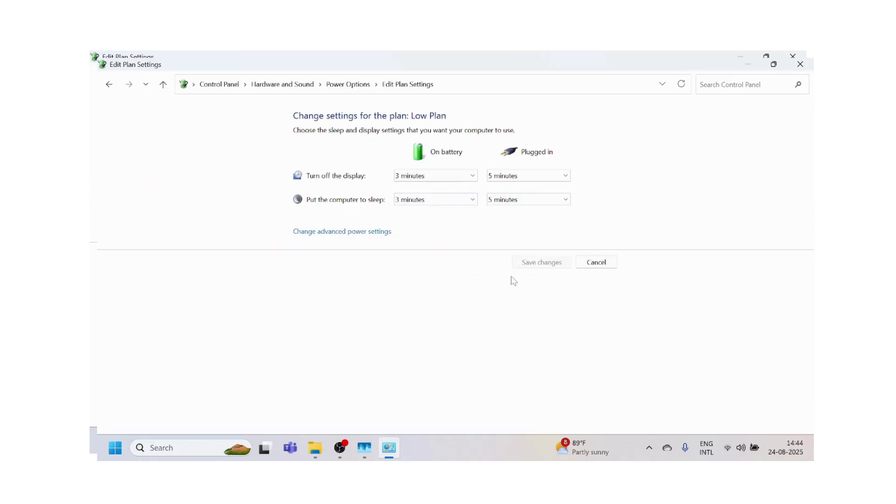
click(349, 236)
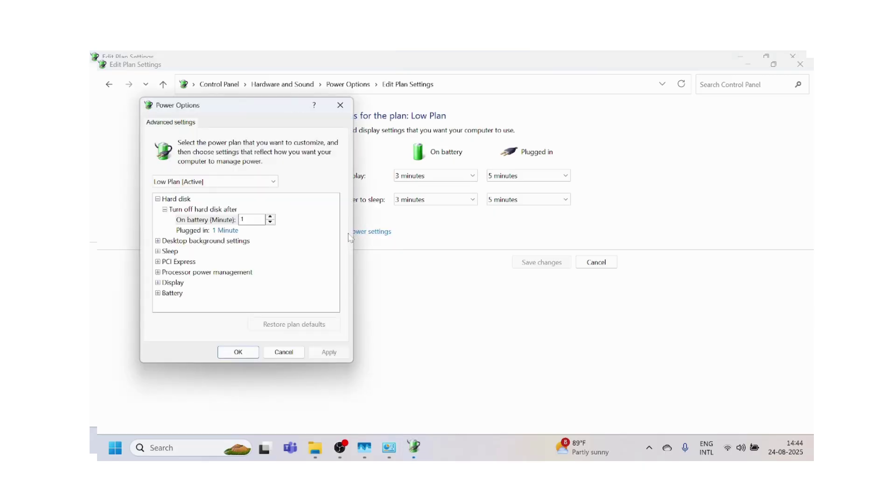
click(165, 210)
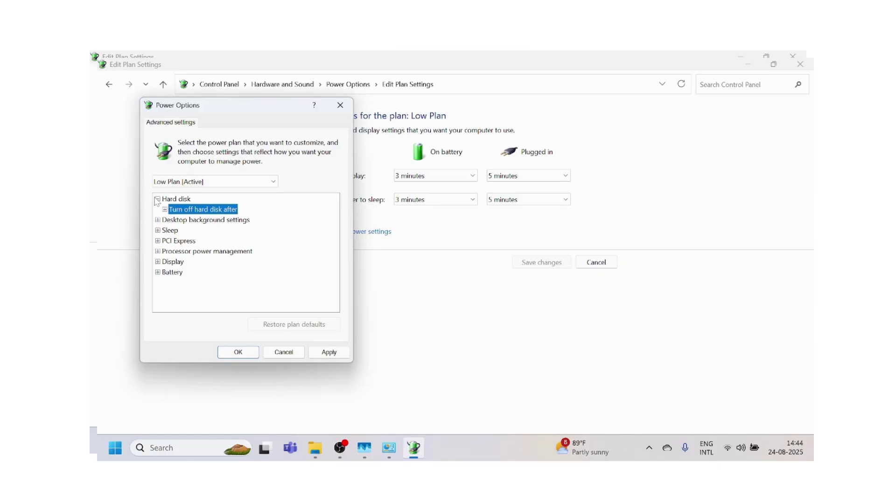
click(158, 199)
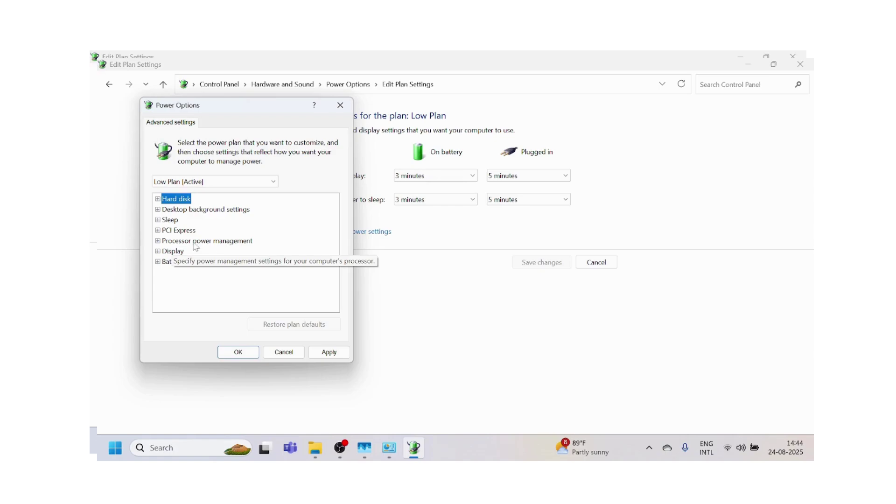
click(158, 242)
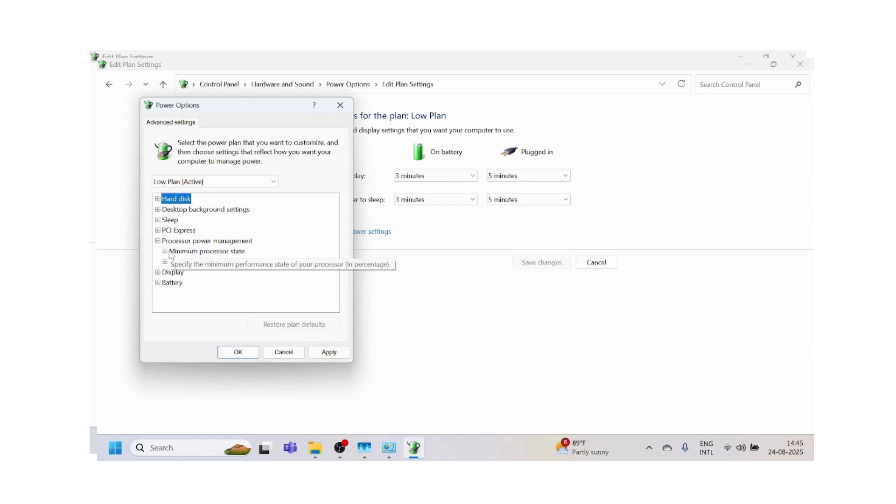
click(165, 251)
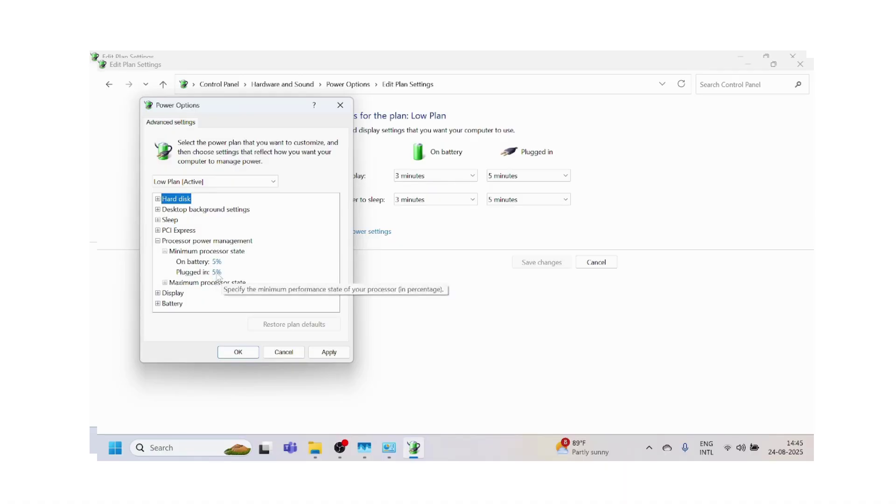
Set the maximum processor state to 95% both on battery and plugged in, then collapse that setting
click(164, 283)
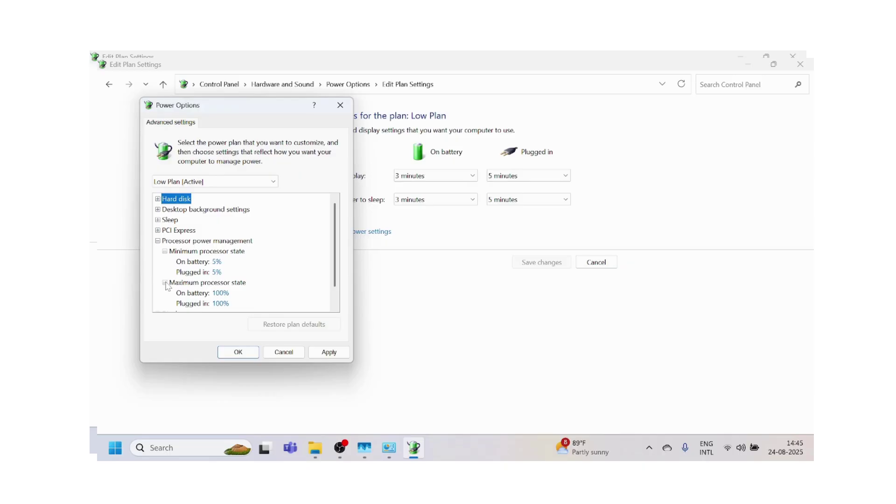
drag(334, 239, 336, 271)
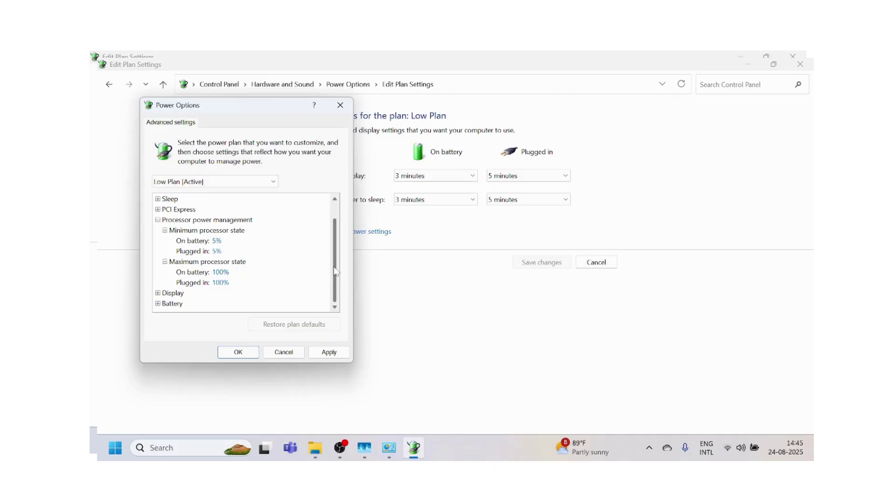
click(223, 272)
drag(237, 271, 221, 272)
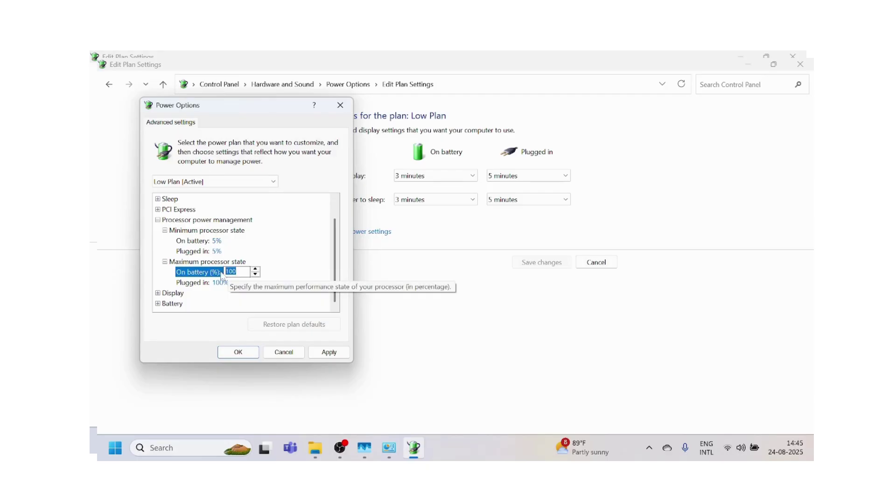
text(95)
click(221, 283)
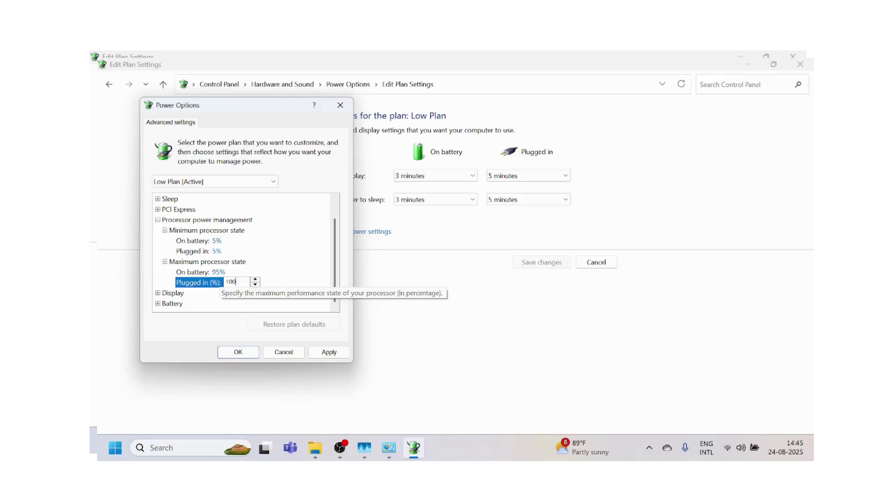
key(BackSpace)
key(BackSpace)
key(BackSpace)
text(95)
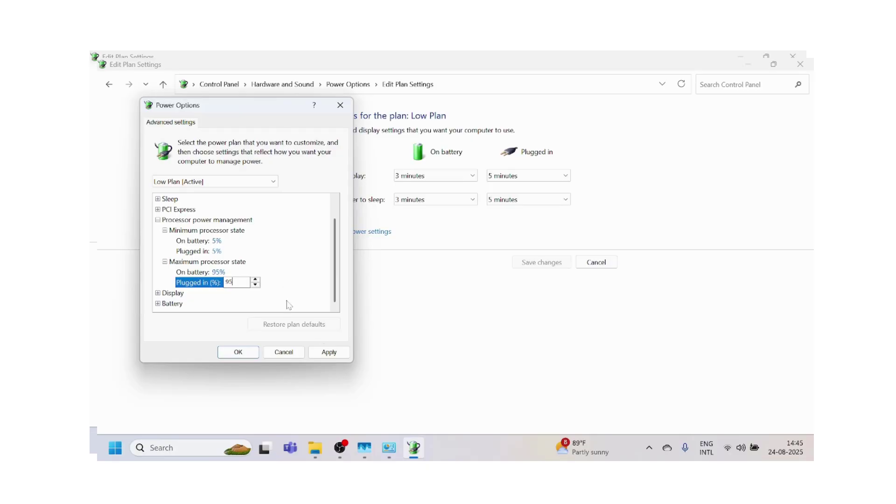
click(165, 263)
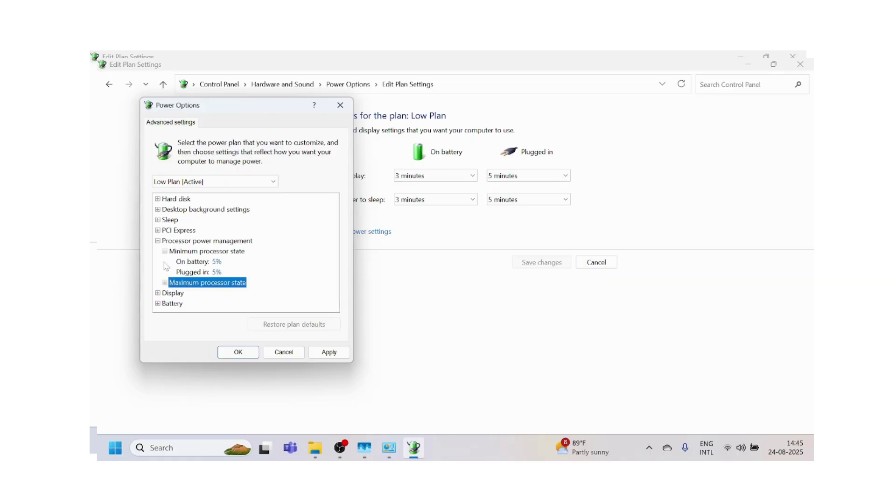
Check the display turn-off times, then collapse the Display and Processor power management groups
click(157, 293)
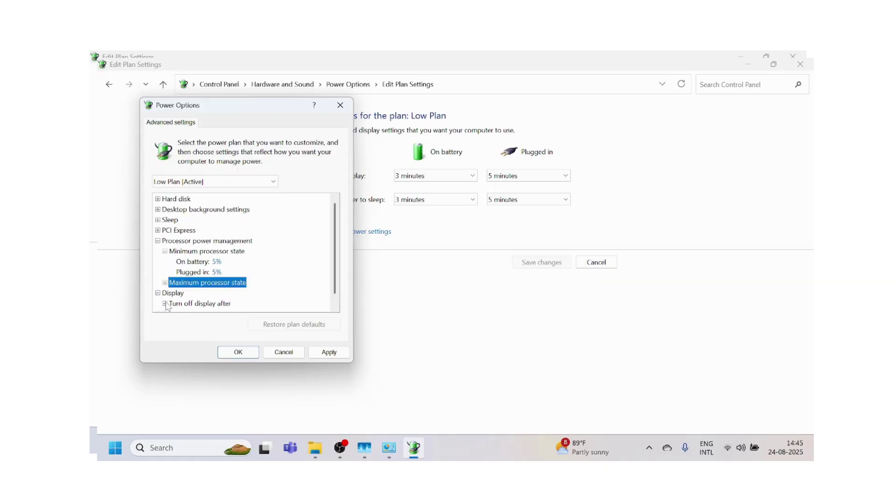
click(166, 304)
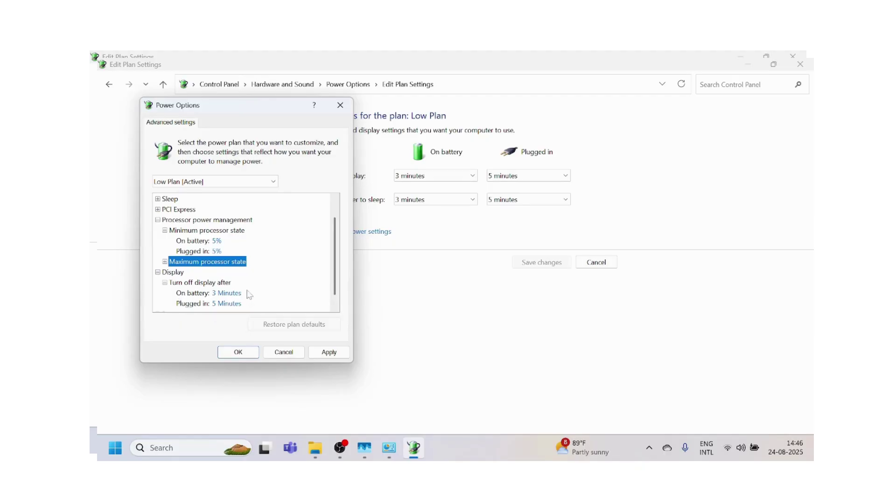
click(165, 283)
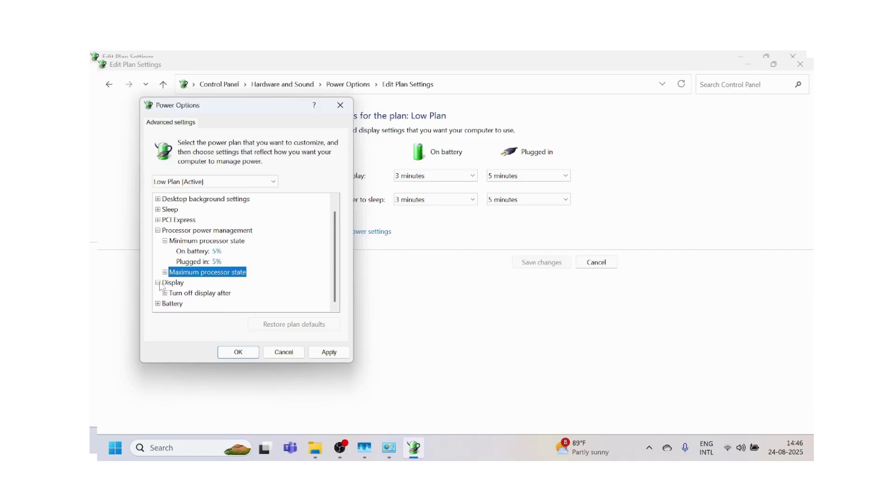
click(158, 282)
click(158, 241)
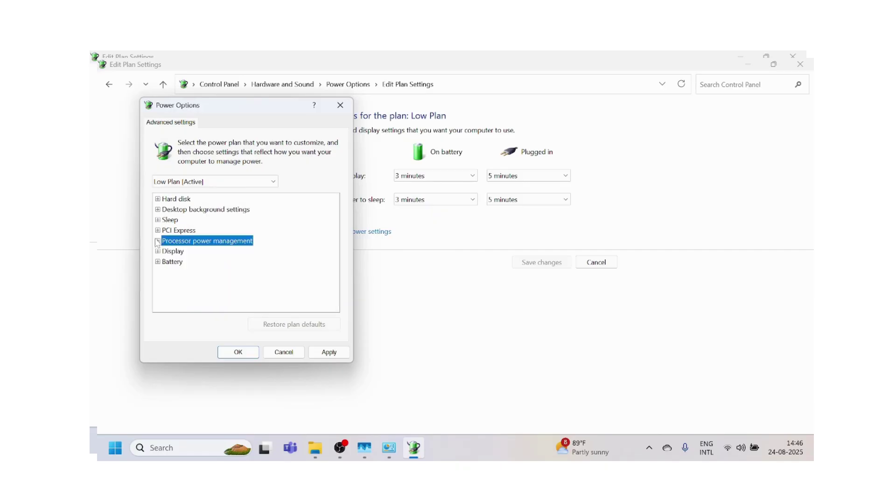
Review the low battery action in the Battery group and apply the advanced power settings
click(158, 262)
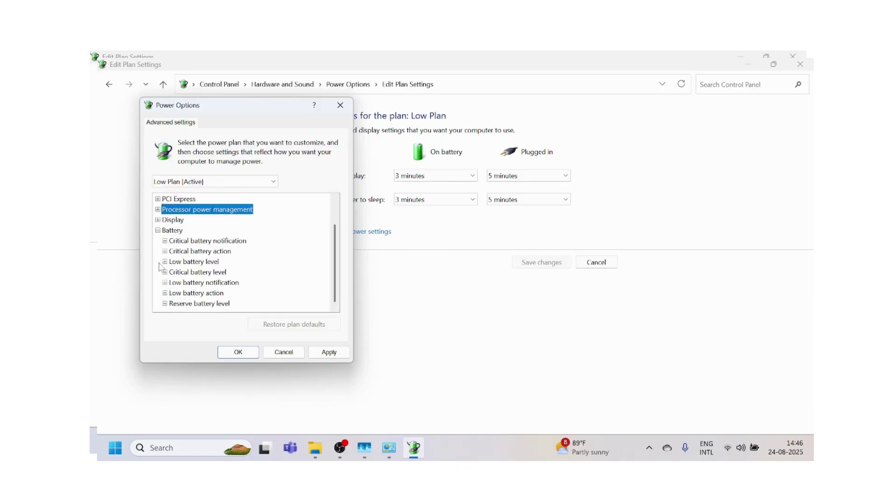
click(165, 293)
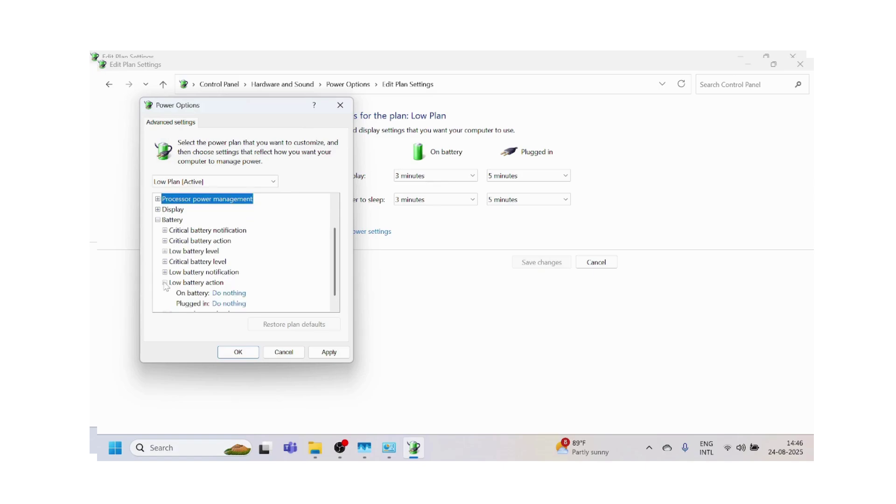
click(165, 283)
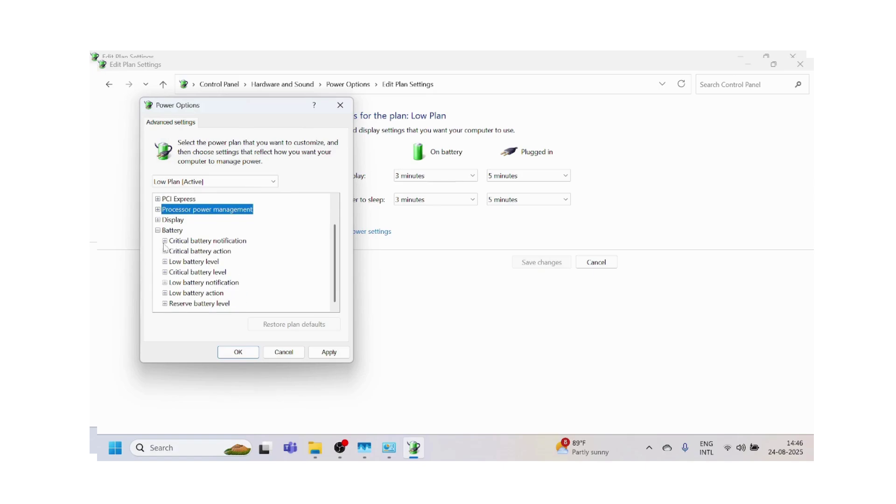
click(157, 230)
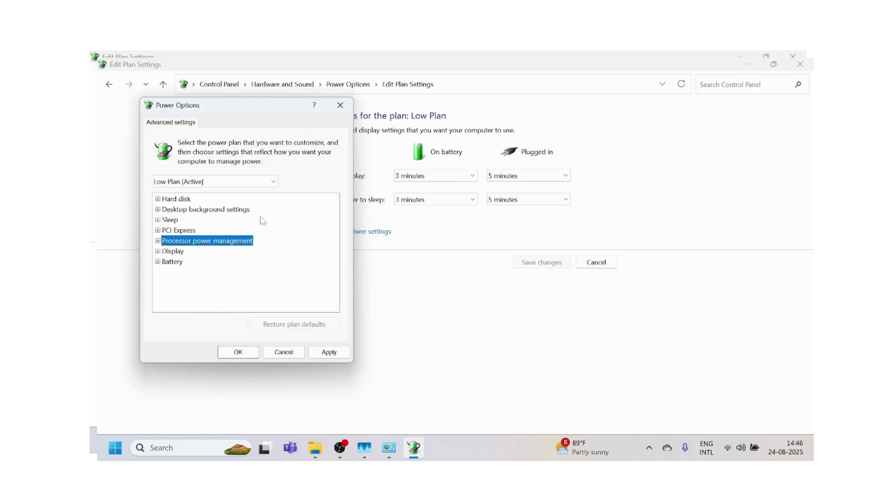
click(330, 354)
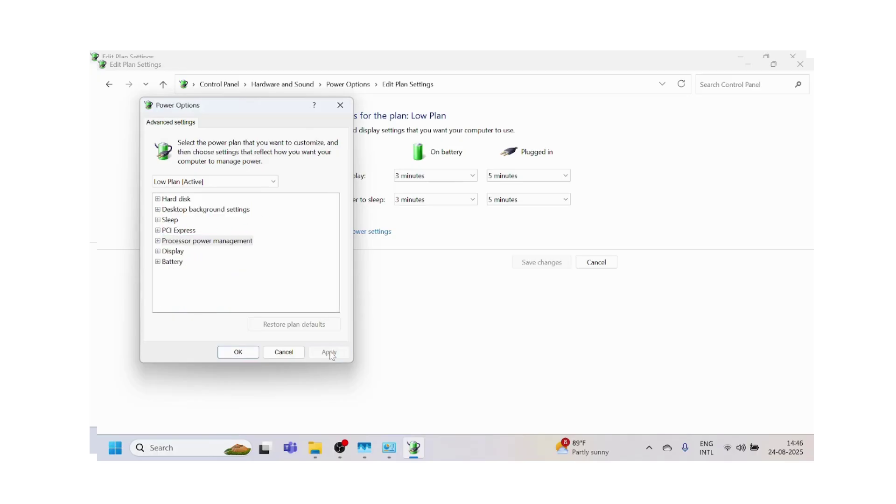
Confirm and close the advanced power settings of Low Plan and return to the Power Options plan list
click(239, 352)
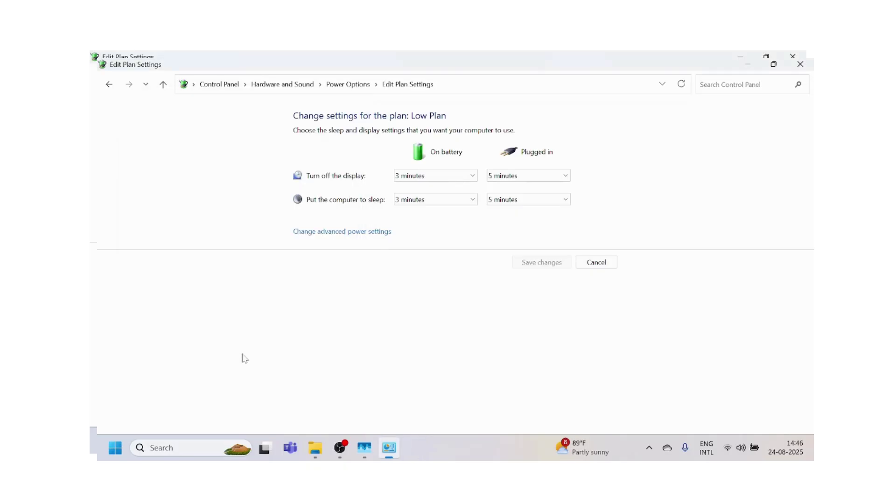
click(358, 87)
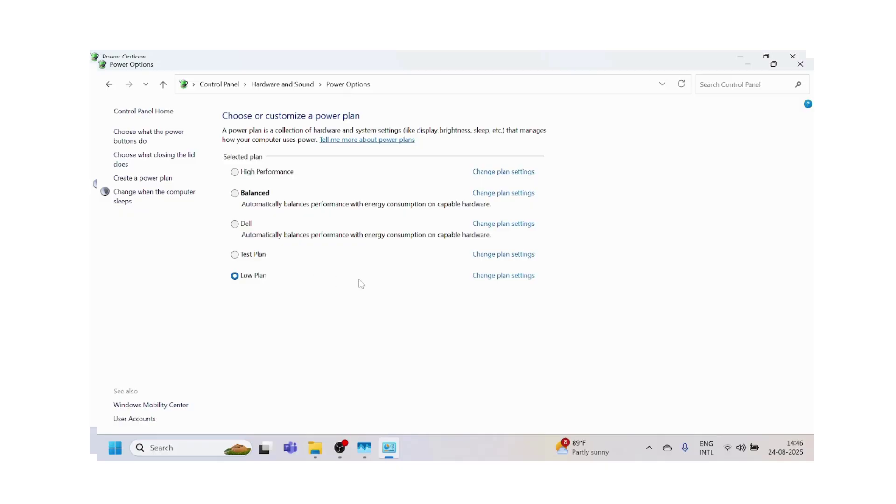
Switch to Task Manager to check the CPU utilization and speed with Low Plan active, then minimize it
mouse_move(391, 451)
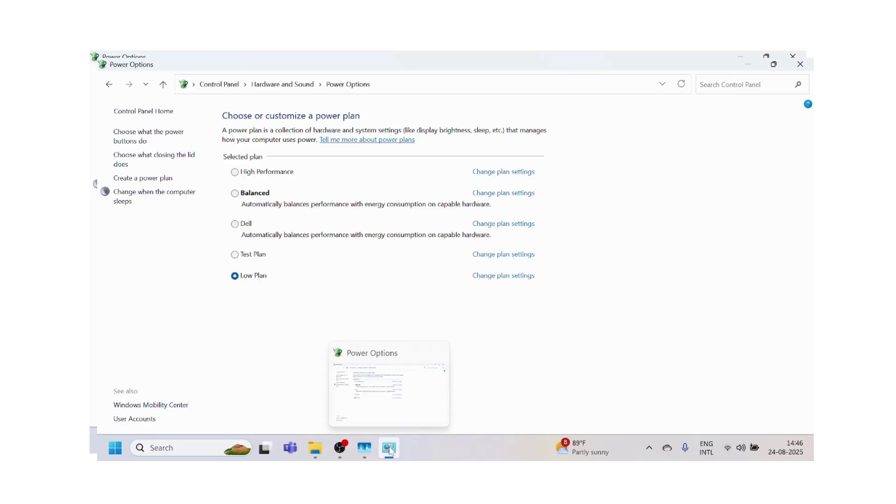
click(365, 449)
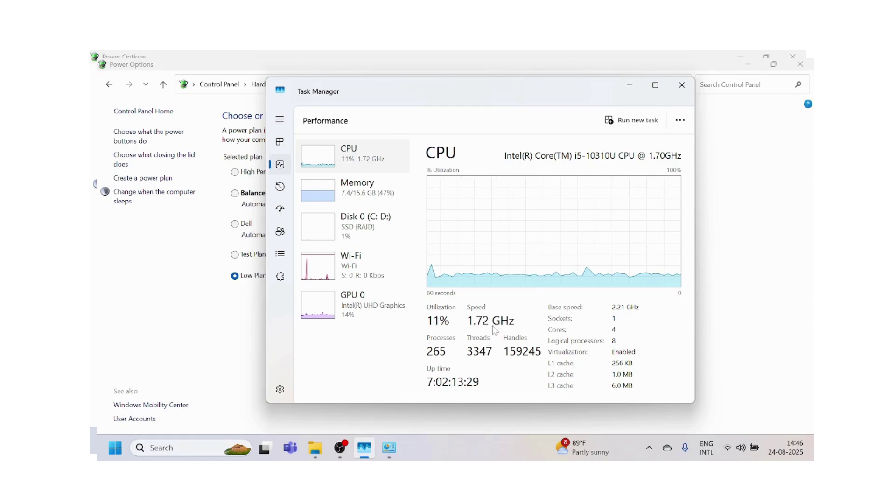
click(630, 86)
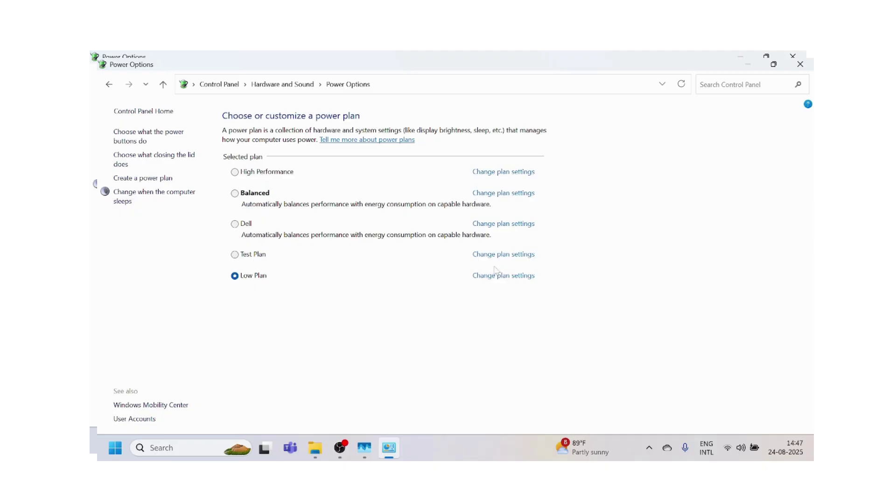
Open the settings of Test Plan and delete that power plan, confirming the deletion
click(507, 257)
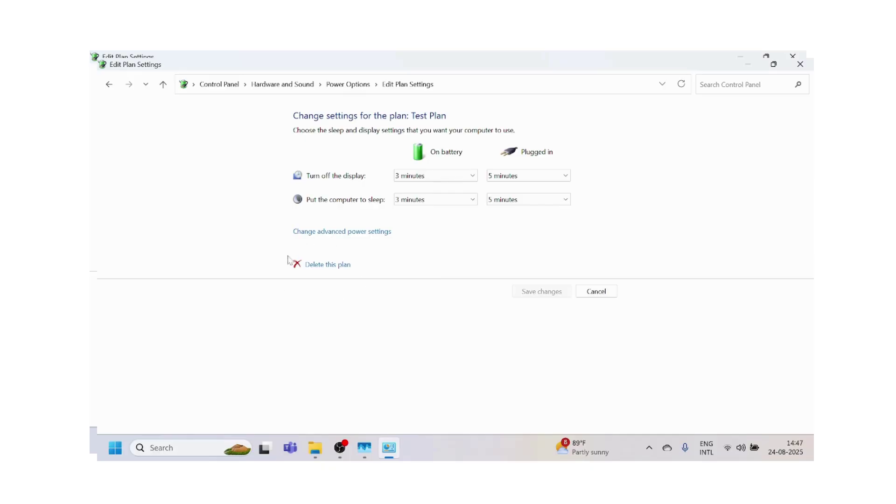
click(318, 270)
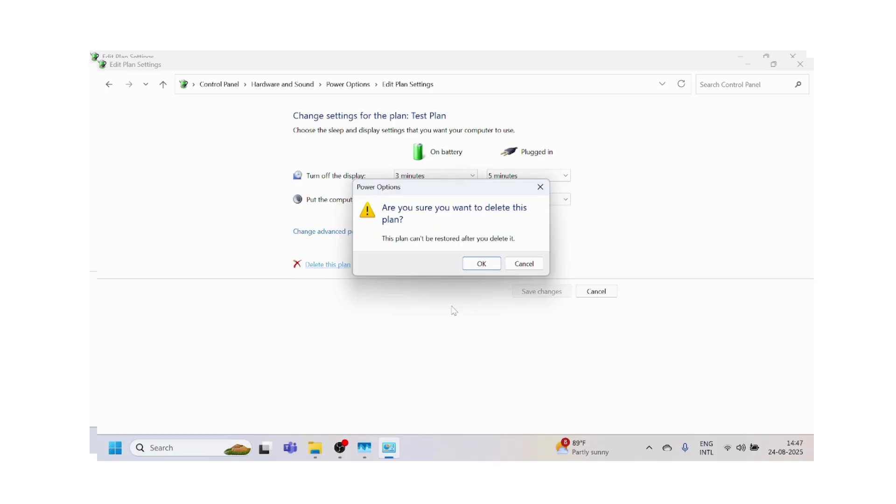
click(480, 269)
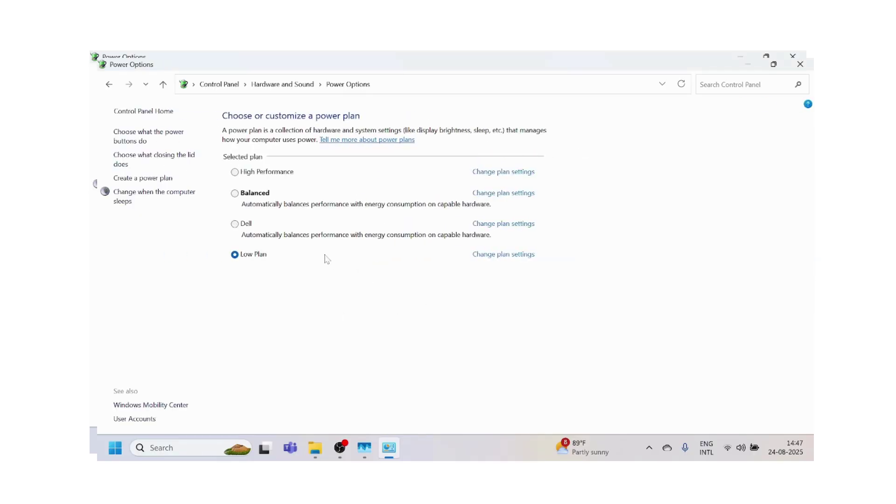